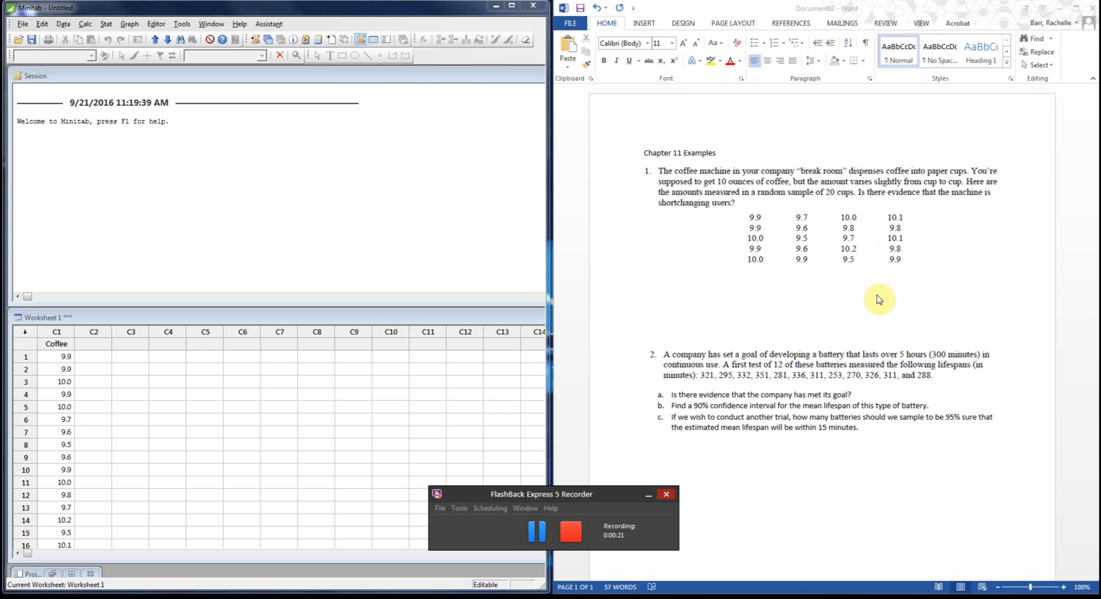
Step: Examine the 20 cup measurements in the worksheet's Coffee column against the data listed in question 1
click(738, 328)
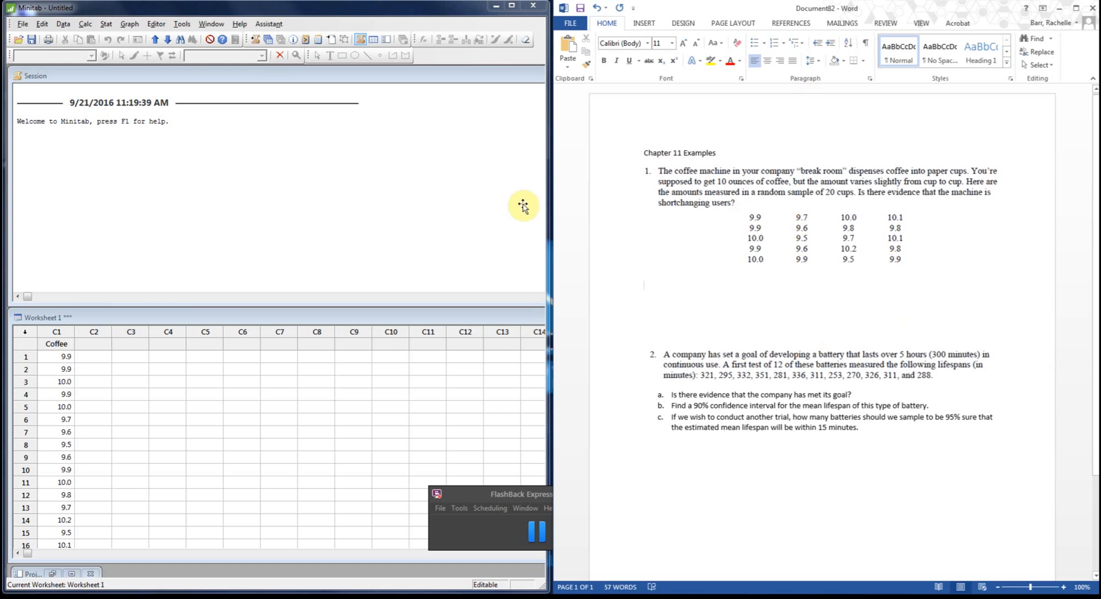
click(139, 315)
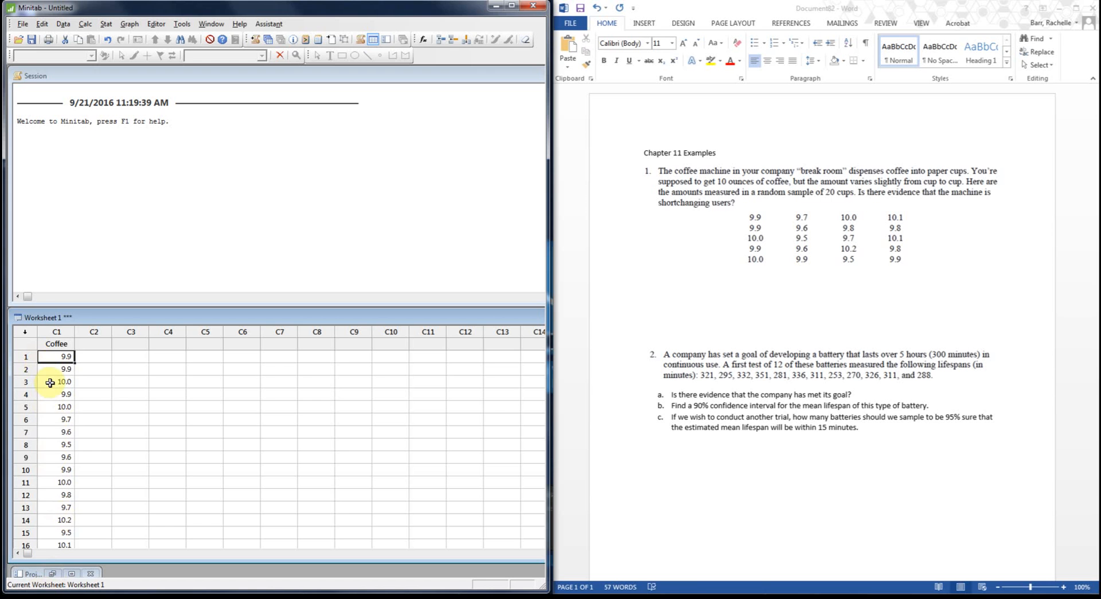
click(59, 480)
scroll(55, 378, down, 3)
scroll(51, 382, up, 2)
scroll(51, 382, up, 1)
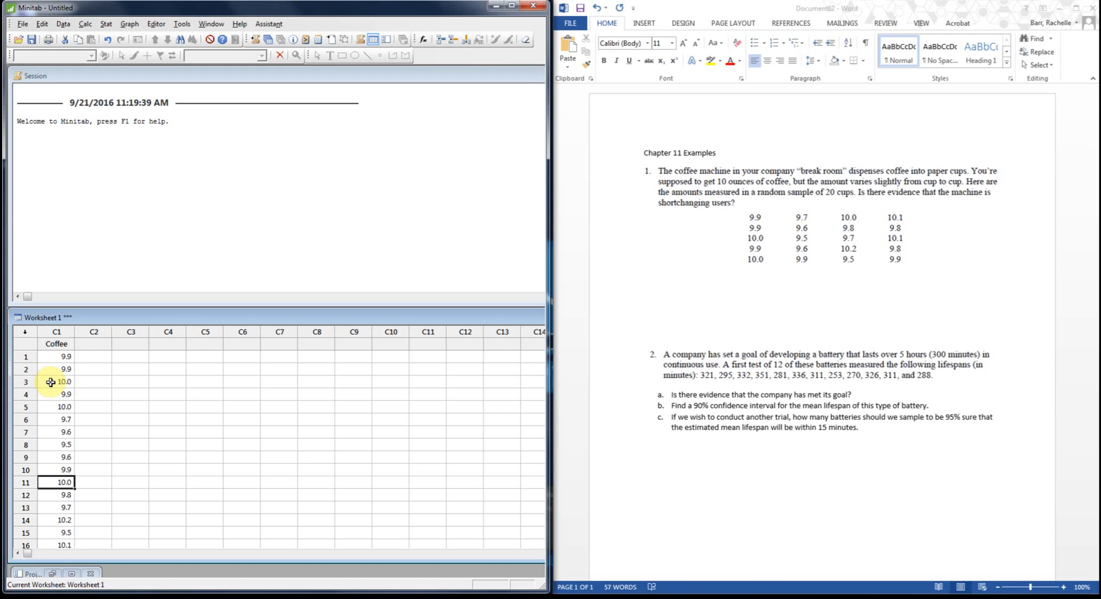
scroll(50, 382, down, 4)
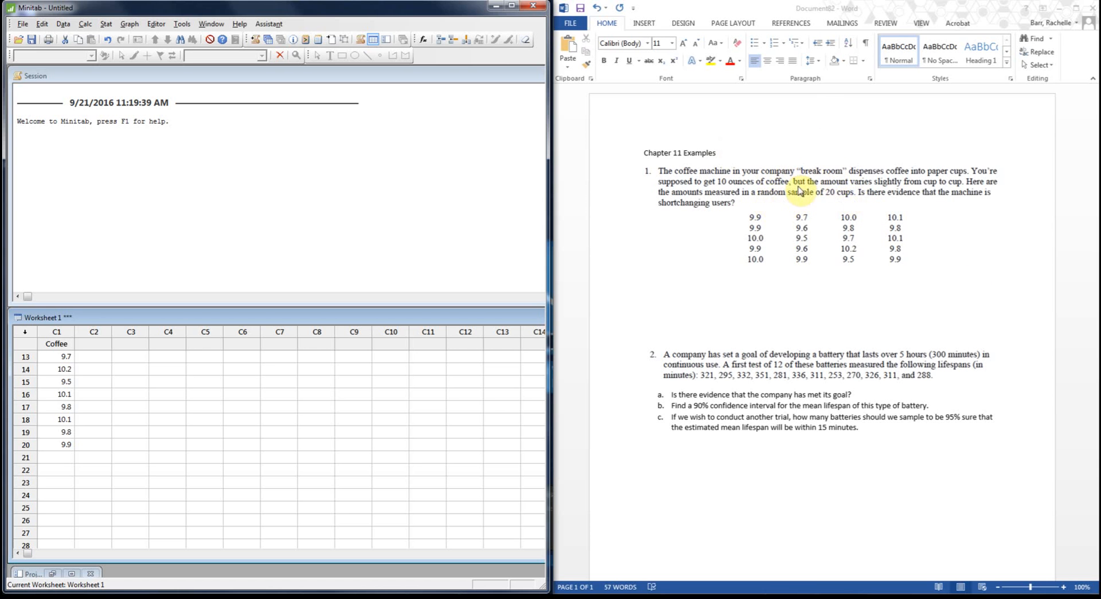
scroll(141, 375, up, 4)
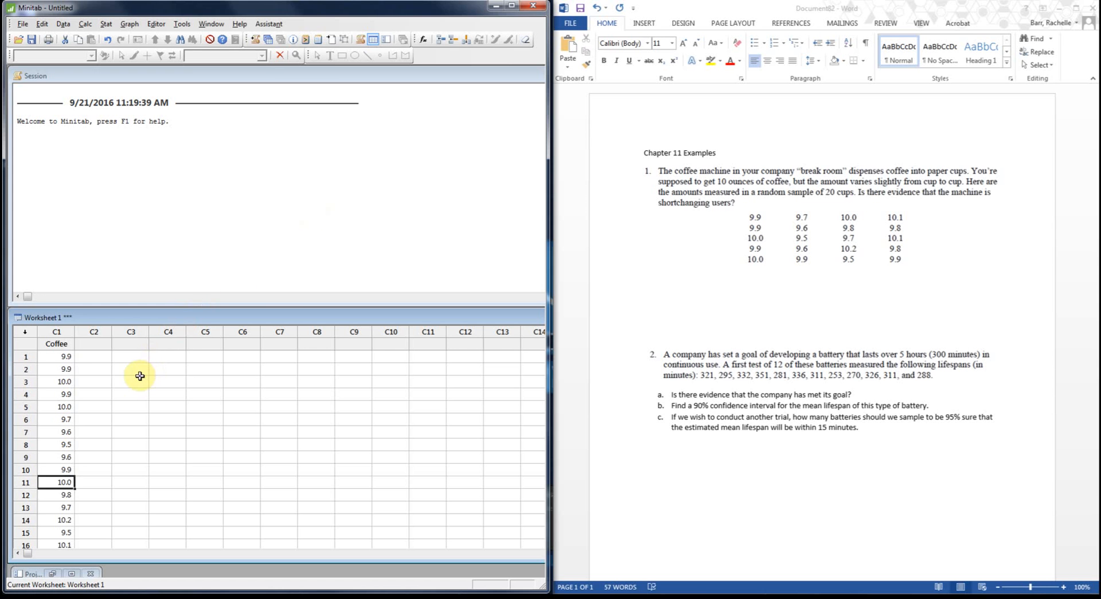
click(65, 354)
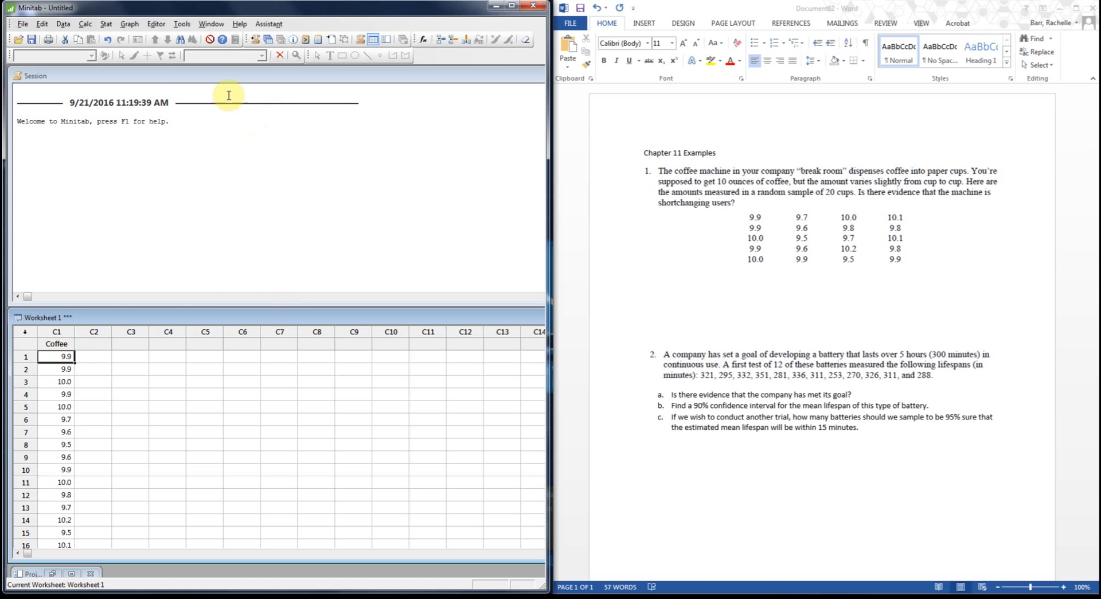
Step: Set up a 1-Sample t analysis with the Coffee column as the sample
click(105, 26)
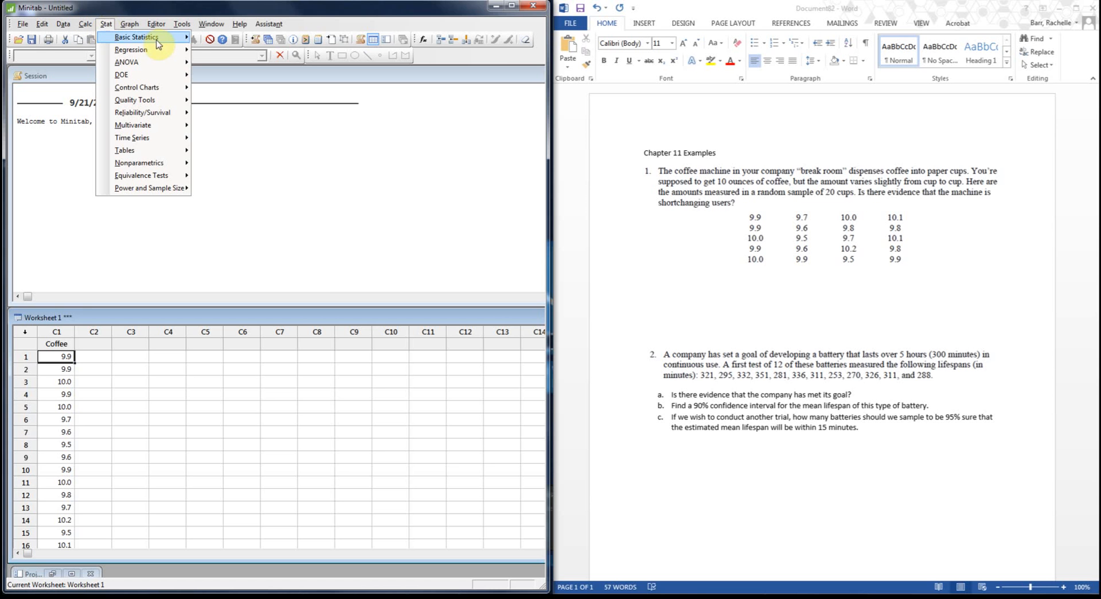
mouse_move(148, 36)
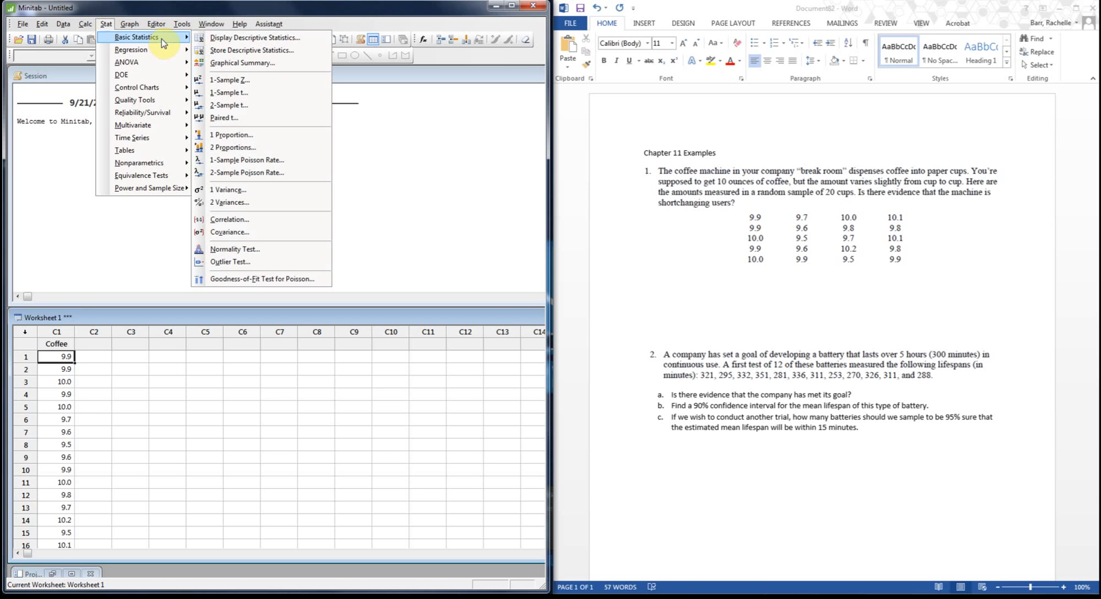
click(263, 92)
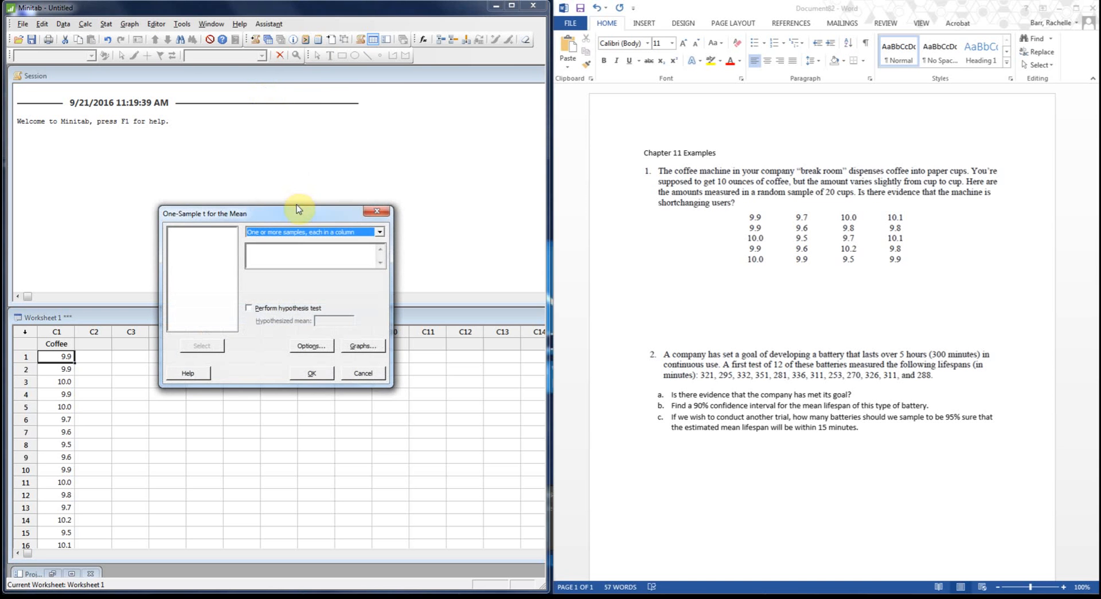
drag(287, 213, 274, 164)
click(244, 203)
double_click(183, 182)
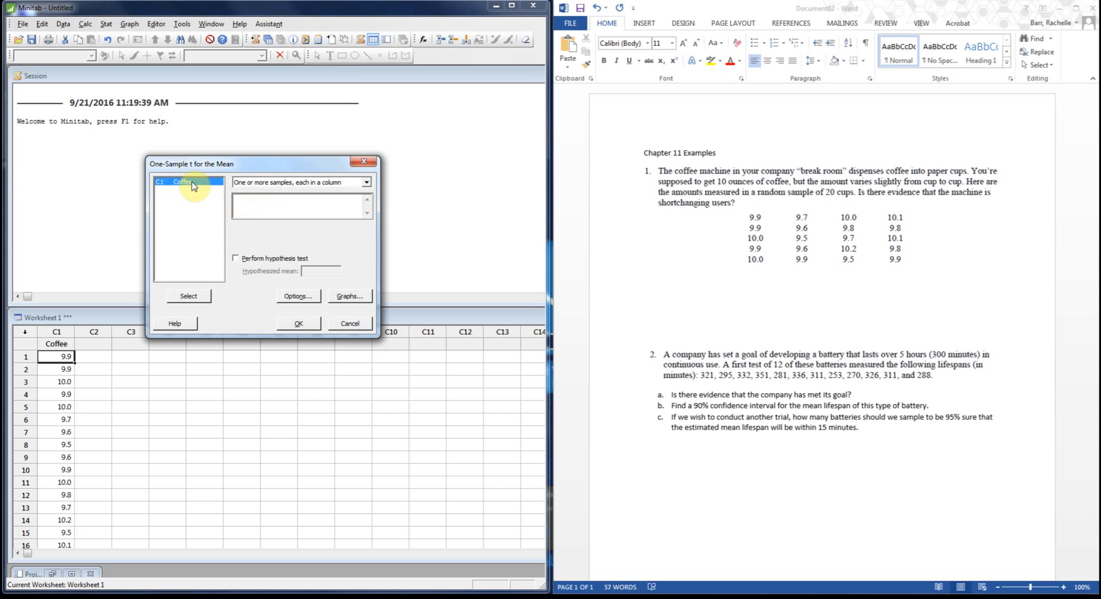
Step: Keep the confidence level at 95.0 with the alternative Mean ≠ hypothesized mean, and run the Coffee analysis without a hypothesis test
click(298, 296)
drag(283, 213, 442, 123)
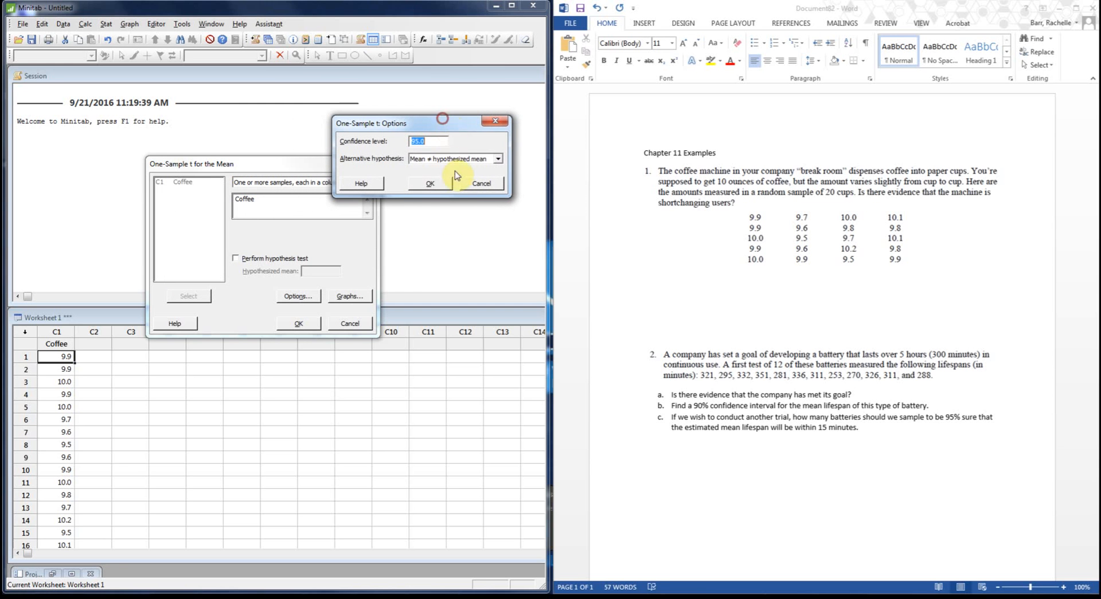
click(428, 160)
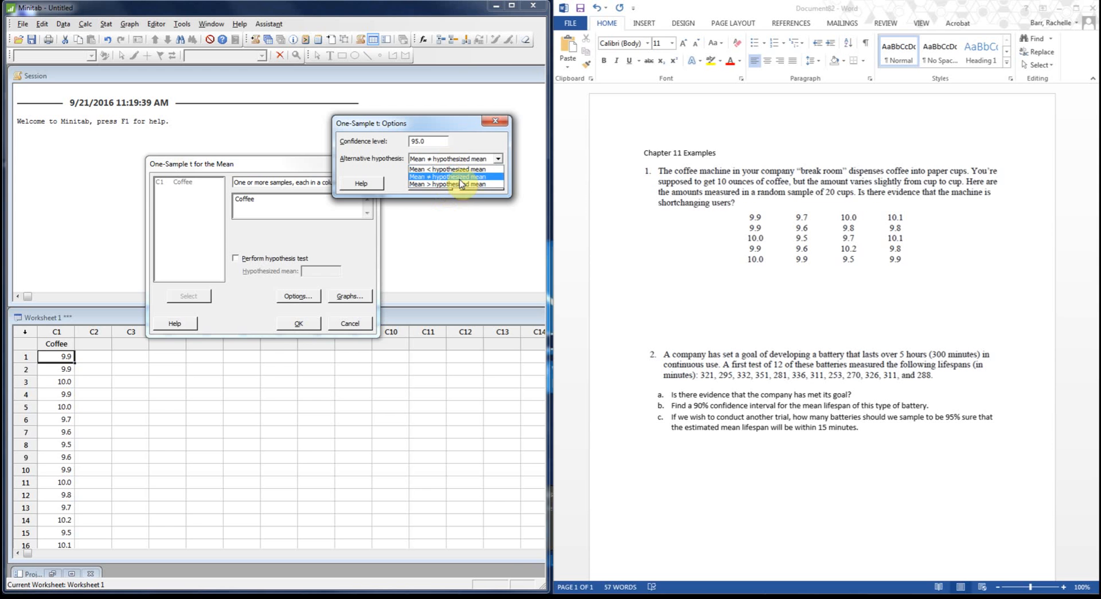
click(461, 177)
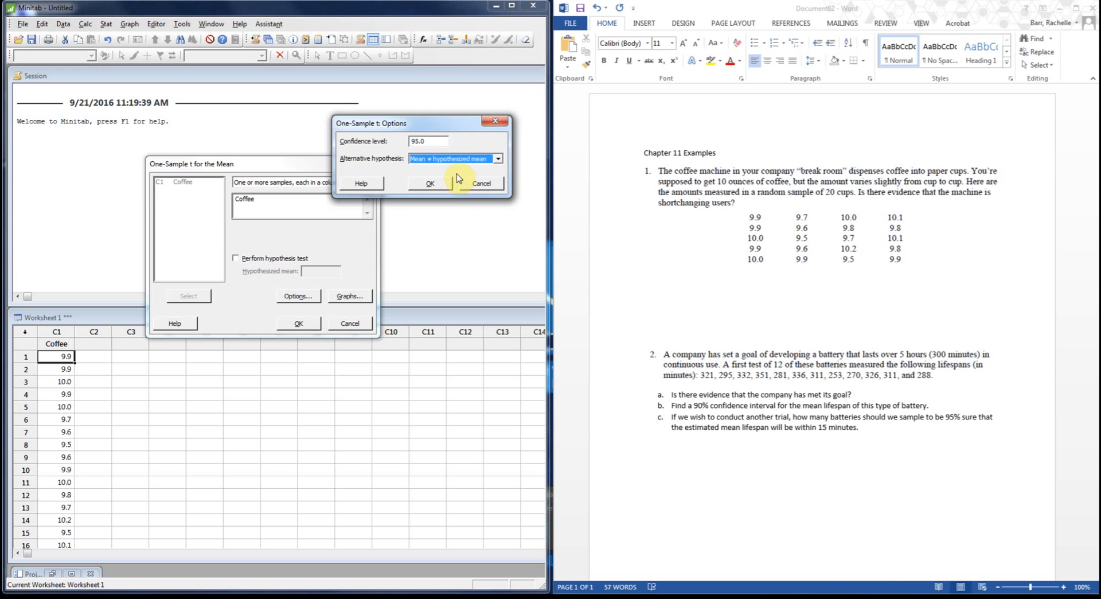
click(429, 184)
click(296, 324)
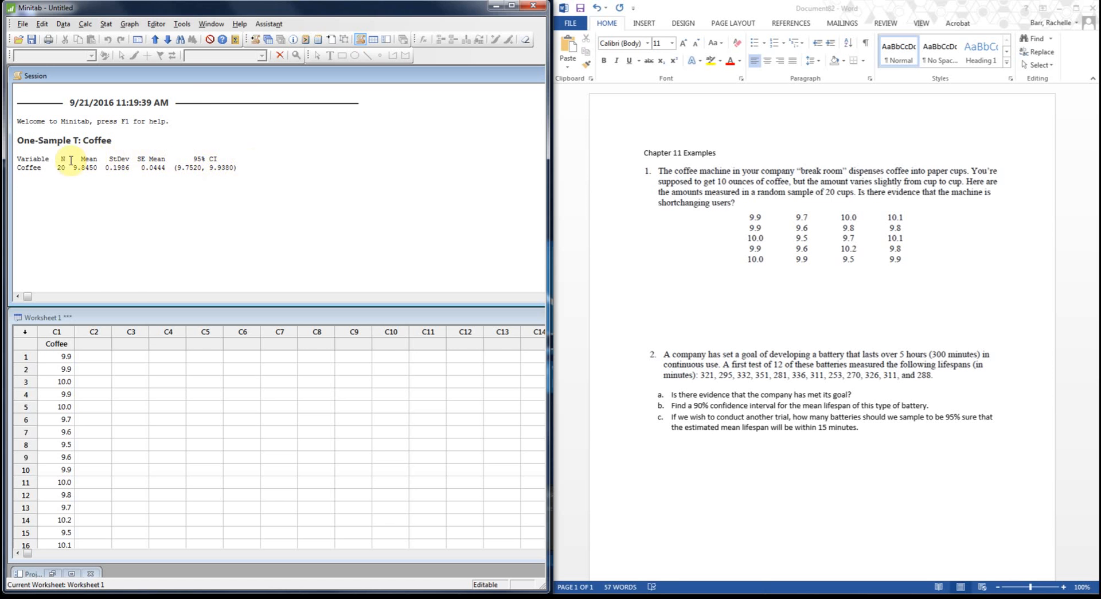
Step: Highlight the Coffee 95% CI and, in Word under question 1's data, write "I am 95% confident that the coffee machine fails to produce 10oz on average."
drag(239, 170, 173, 168)
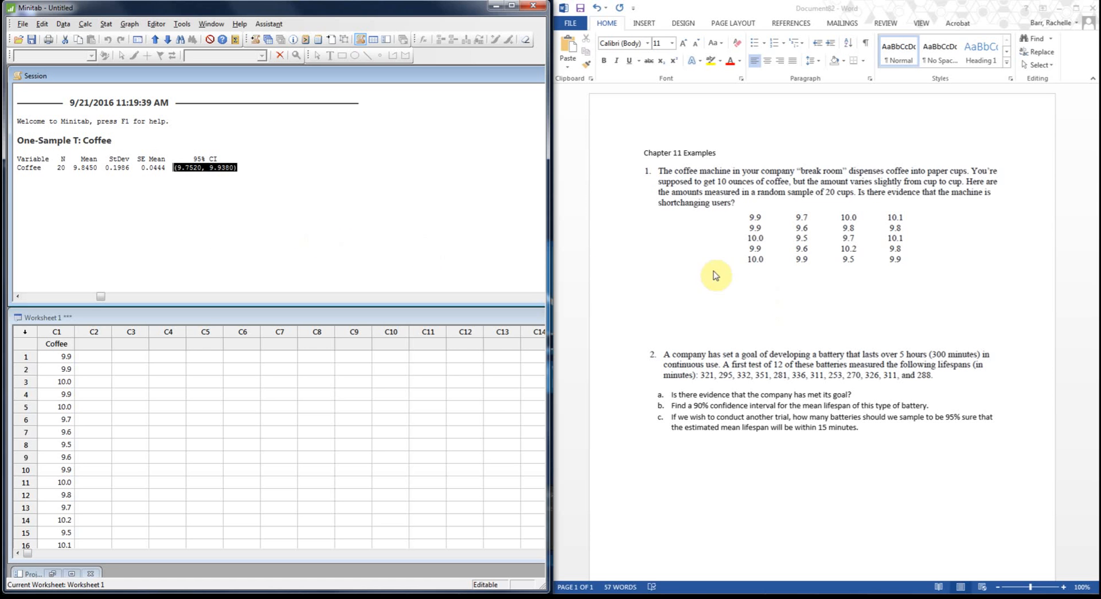
click(688, 284)
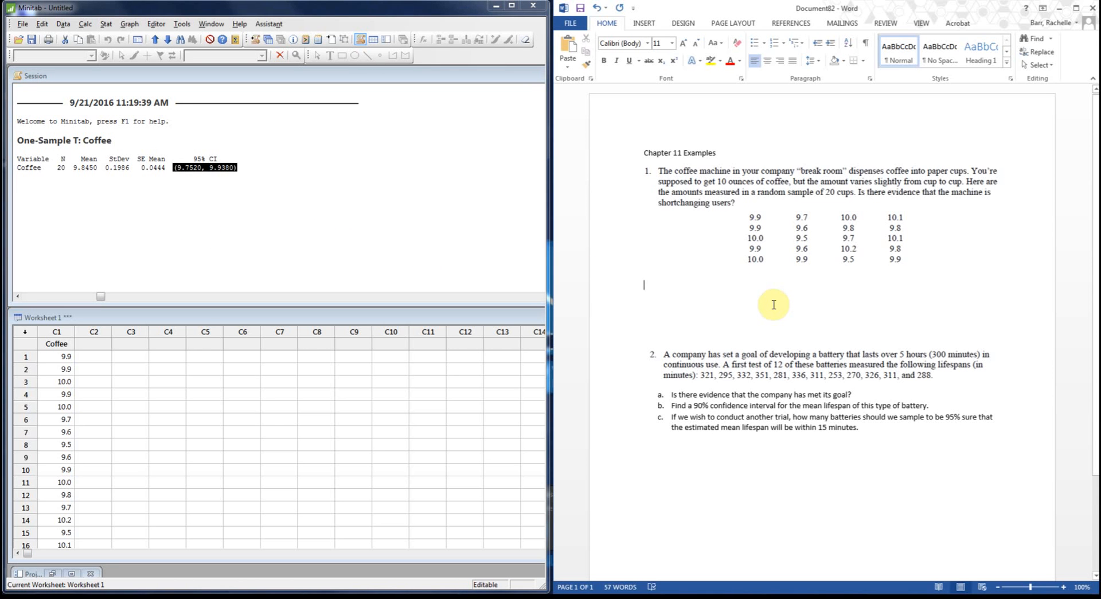
text(I am 95%)
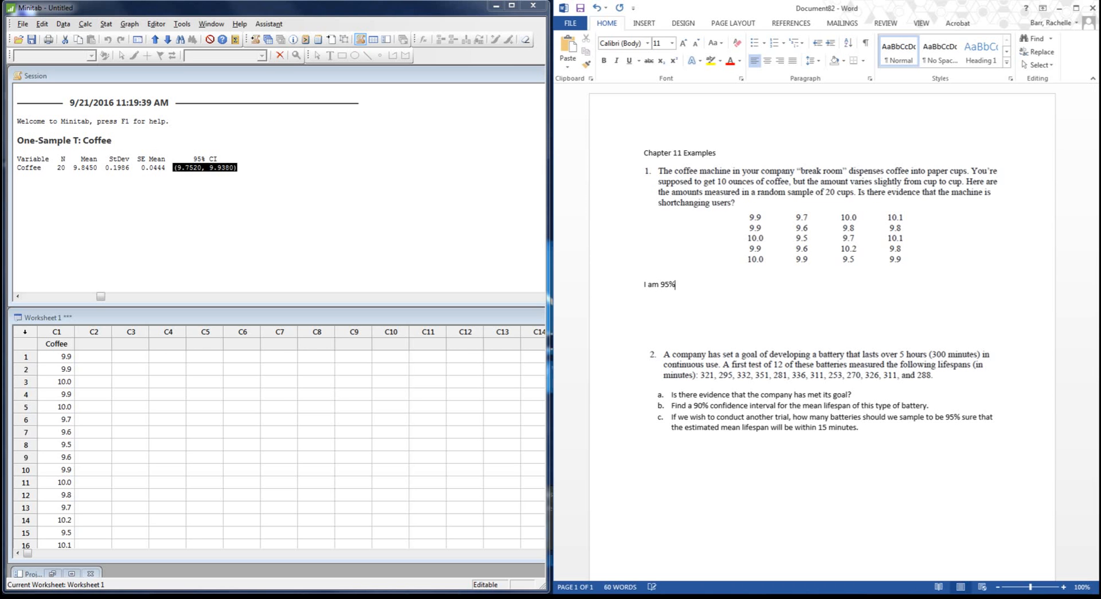
text( confident that the coffee machine fails to pro)
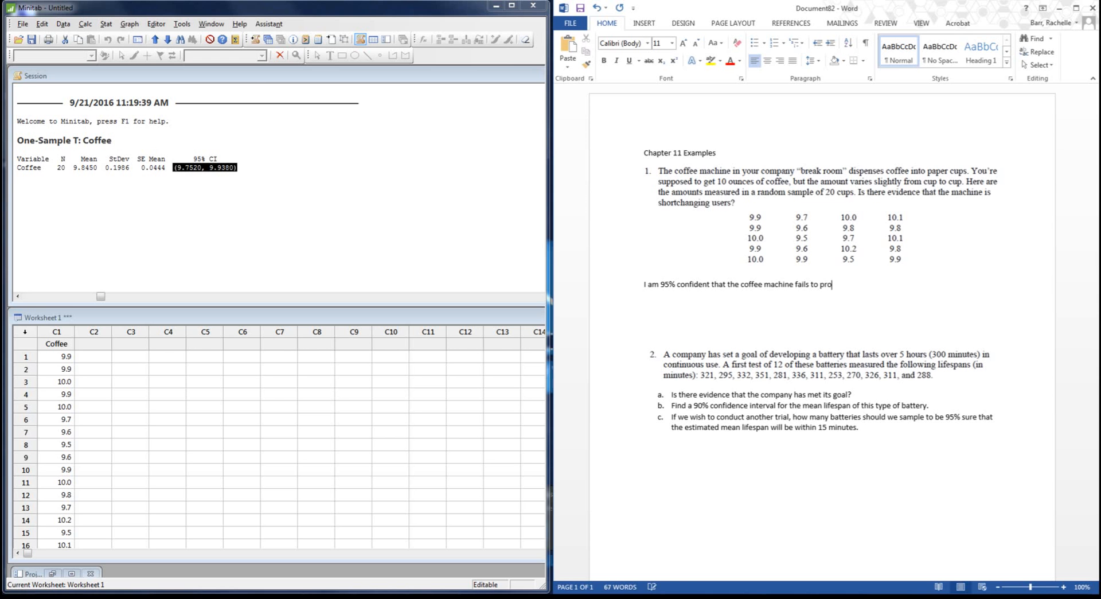
text(uce)
Step: Continue the question 1 answer with "The amount produced on average is actually between 9.75oz and 9.94 oz."
text(THe)
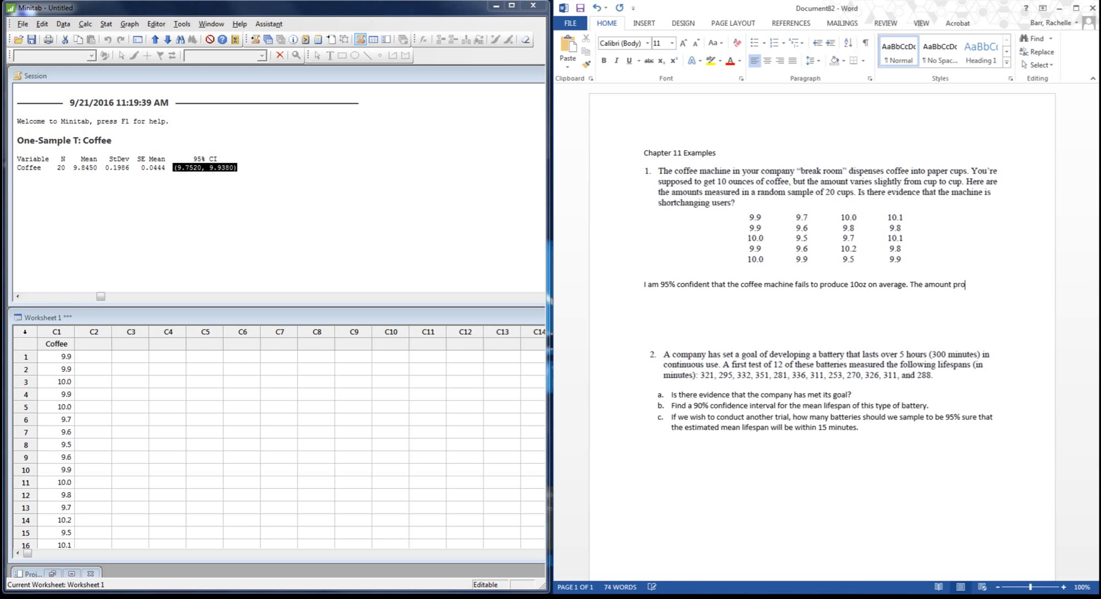
key(BackSpace)
text(oduced ao)
key(BackSpace)
key(BackSpace)
text(on averag)
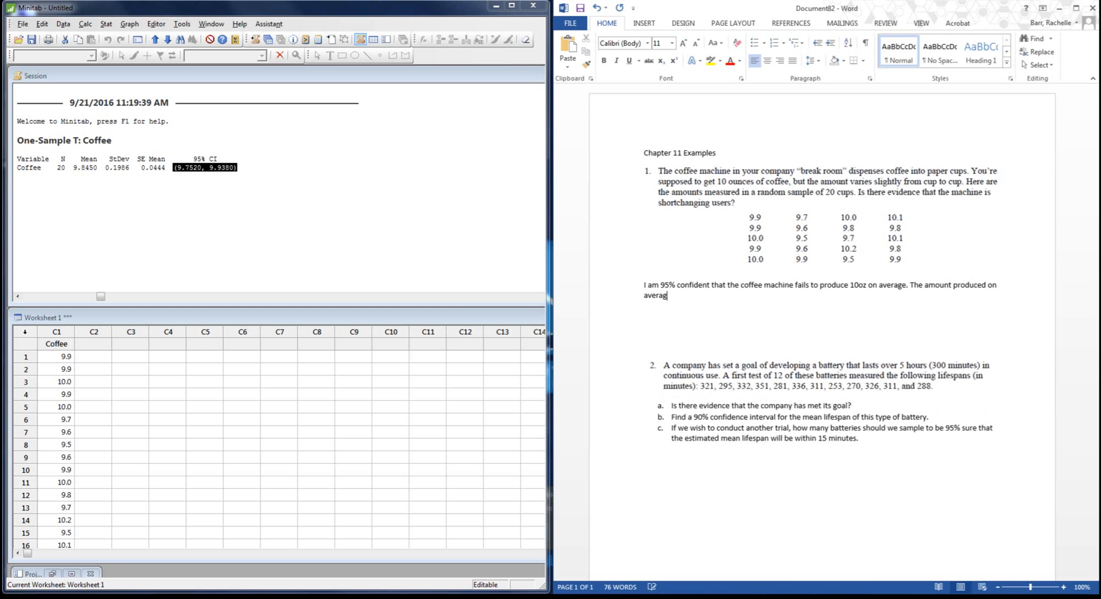
text(e is actually between 9.75)
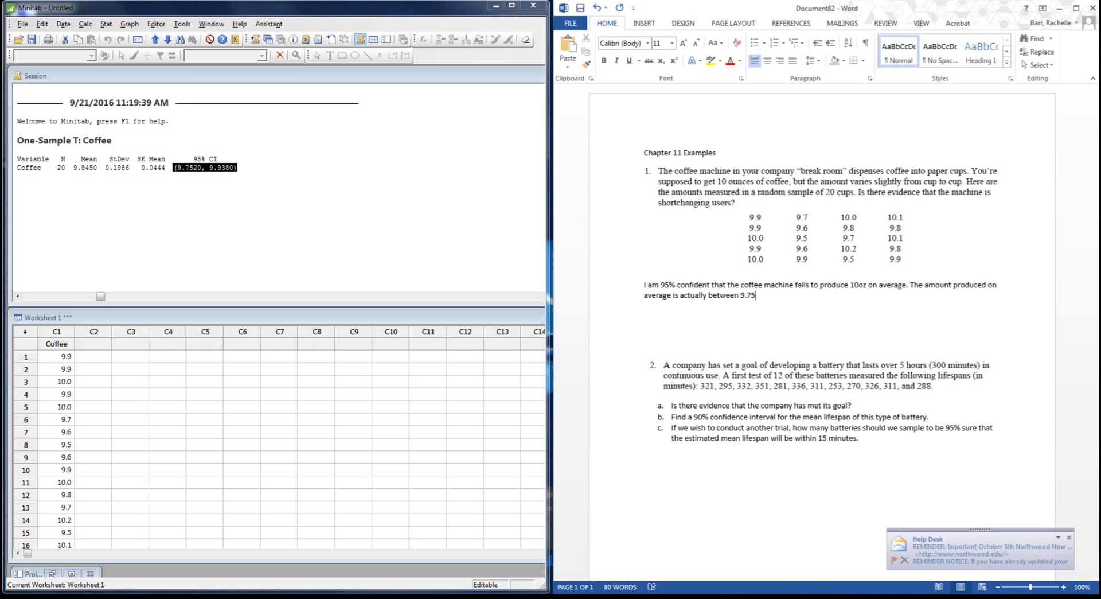
text(oz and 9.9)
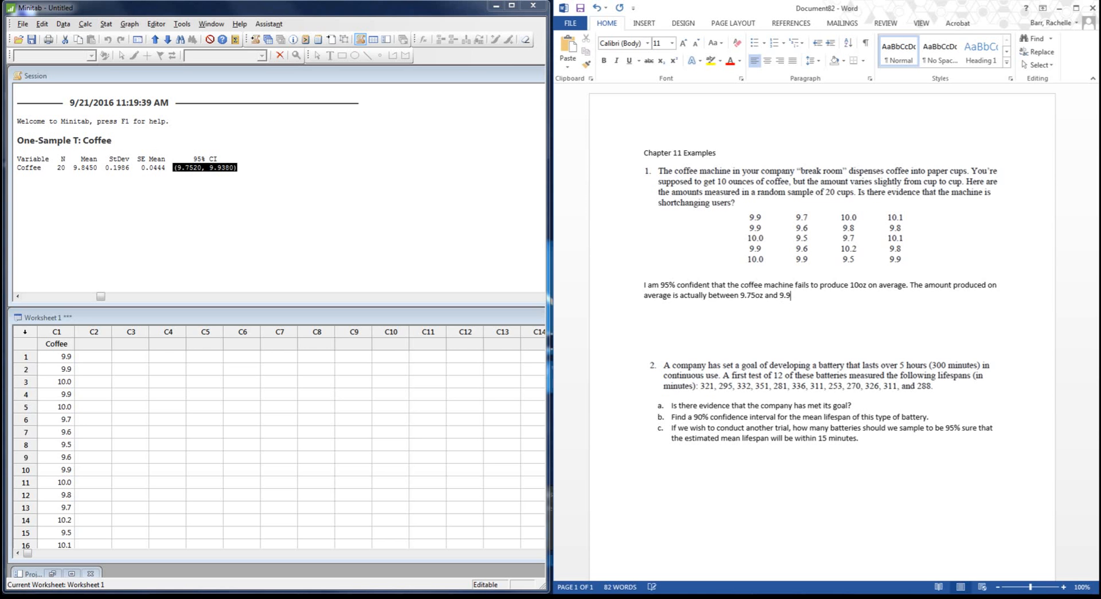
text(4 oz.)
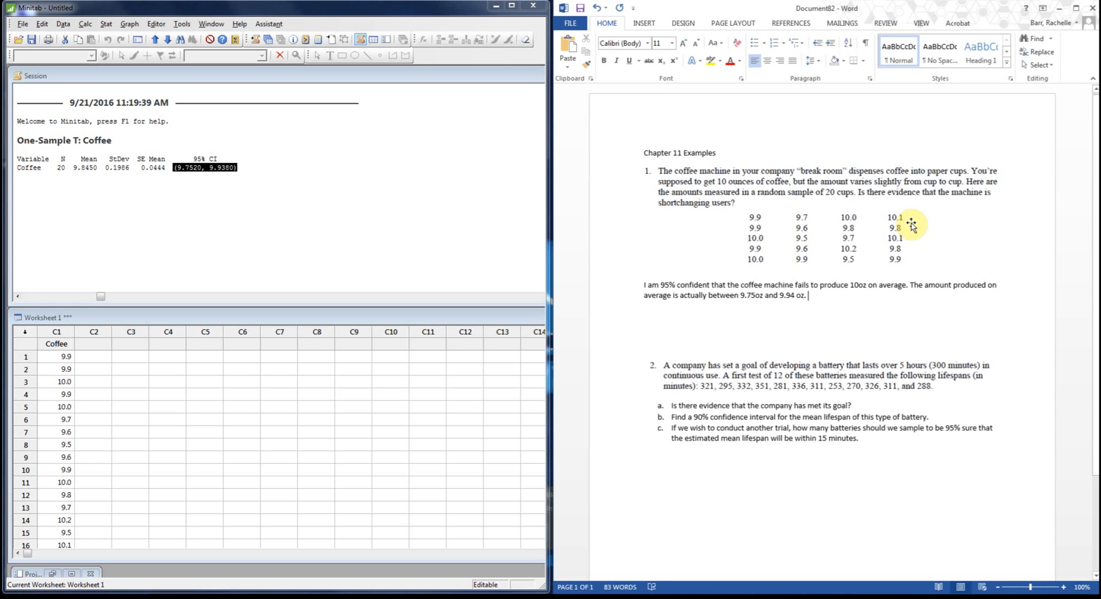
scroll(820, 425, down, 2)
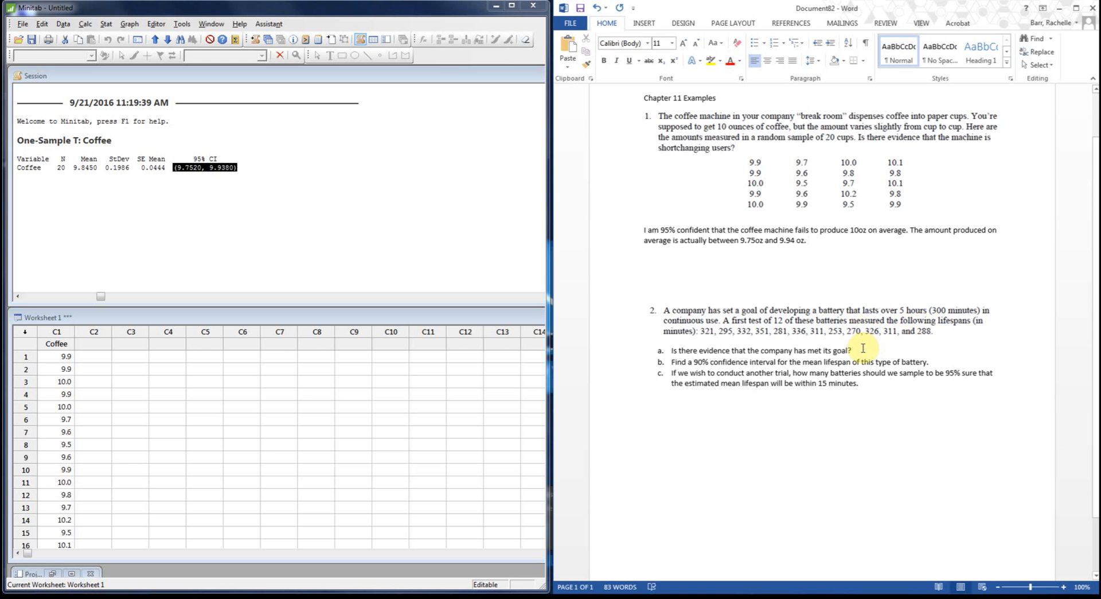
scroll(894, 410, up, 2)
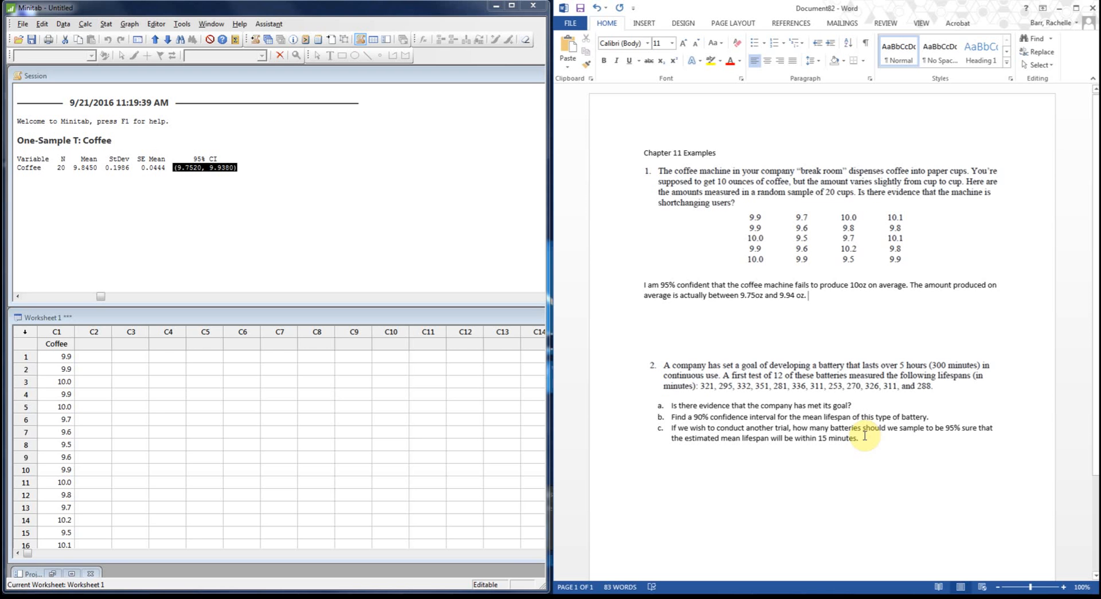
click(550, 598)
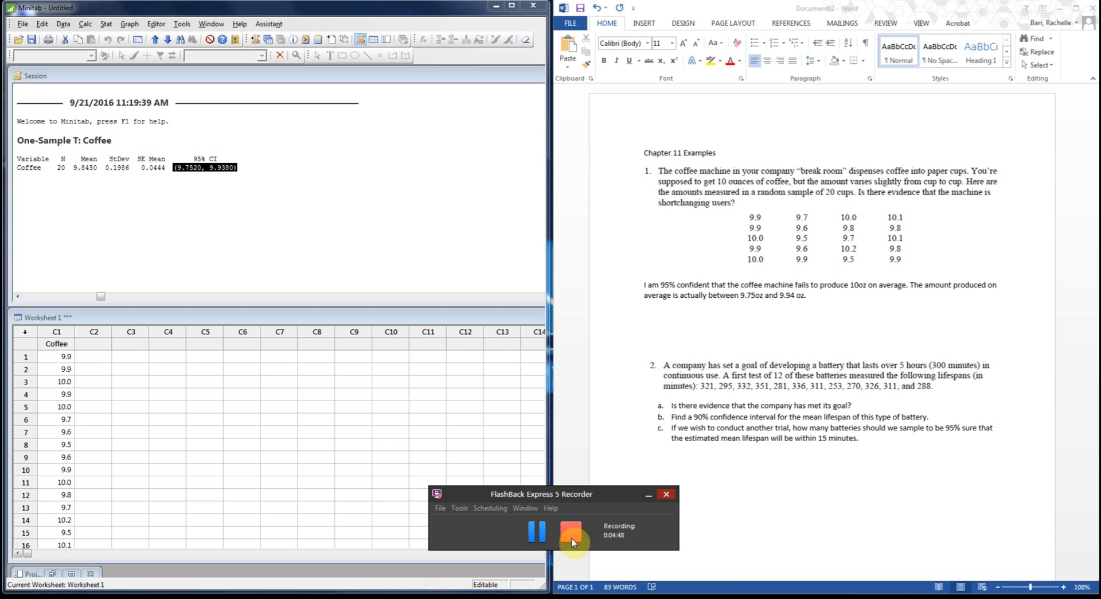